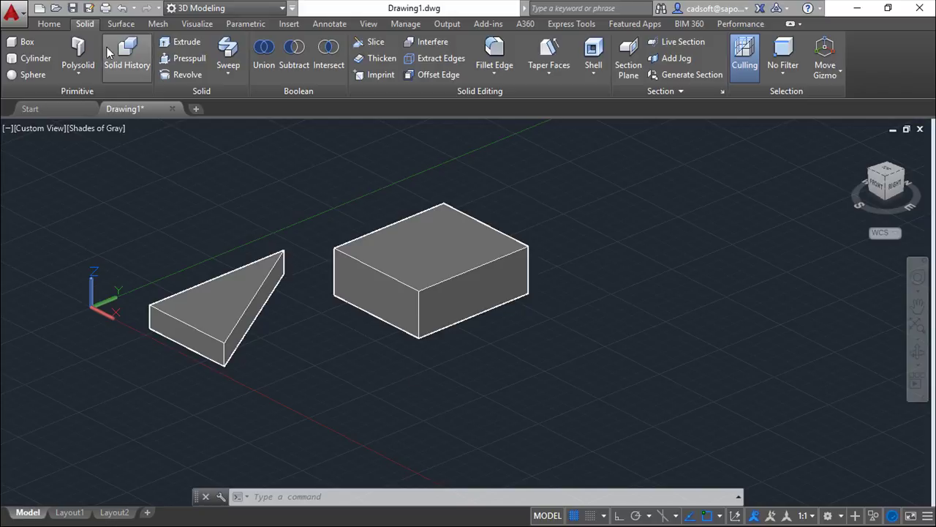
Step: Launch 3D Move from the Home tab's Modify panel, ready to pick objects
left_click(47, 24)
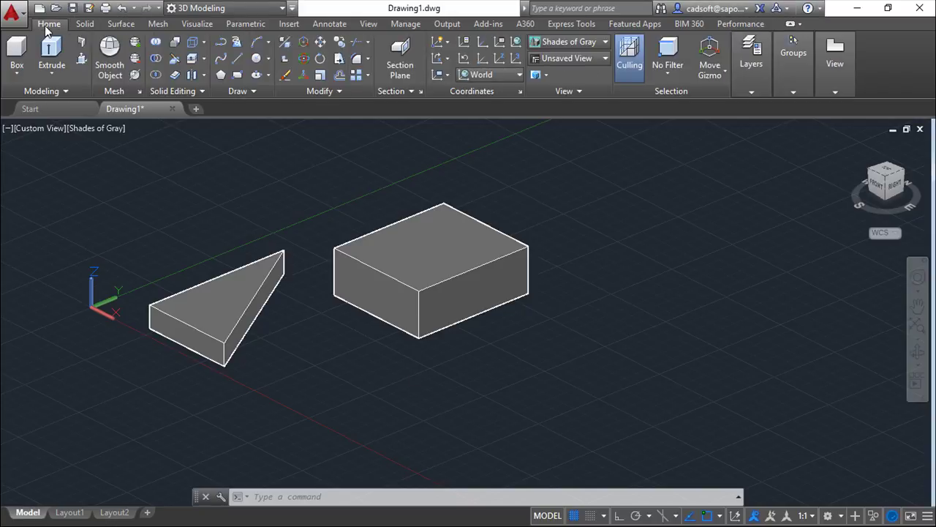
left_click(303, 44)
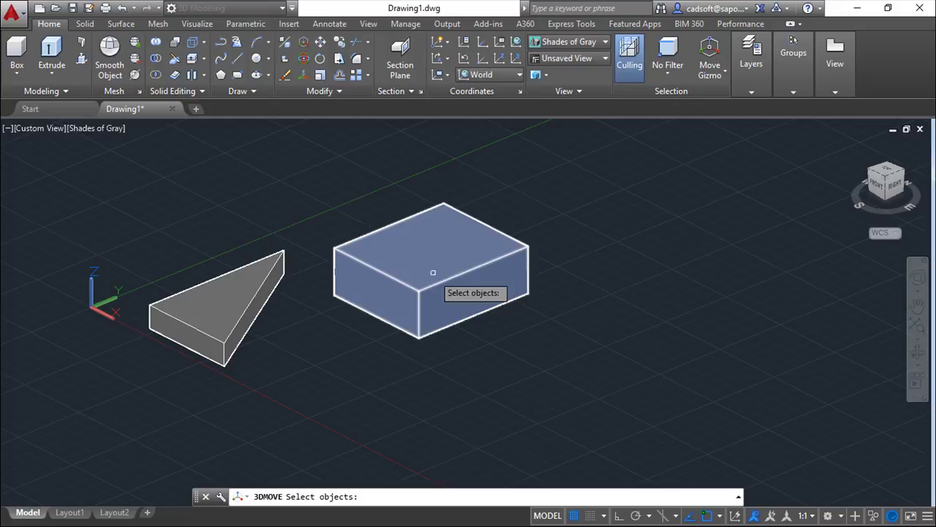
Step: Select the box, set a base point, orbit to check, then cancel the move
left_click(437, 256)
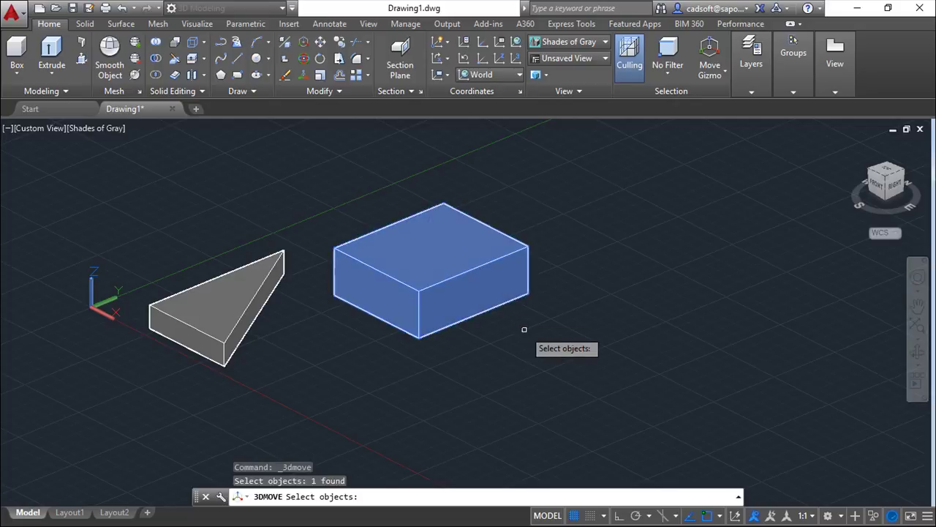
key("Return")
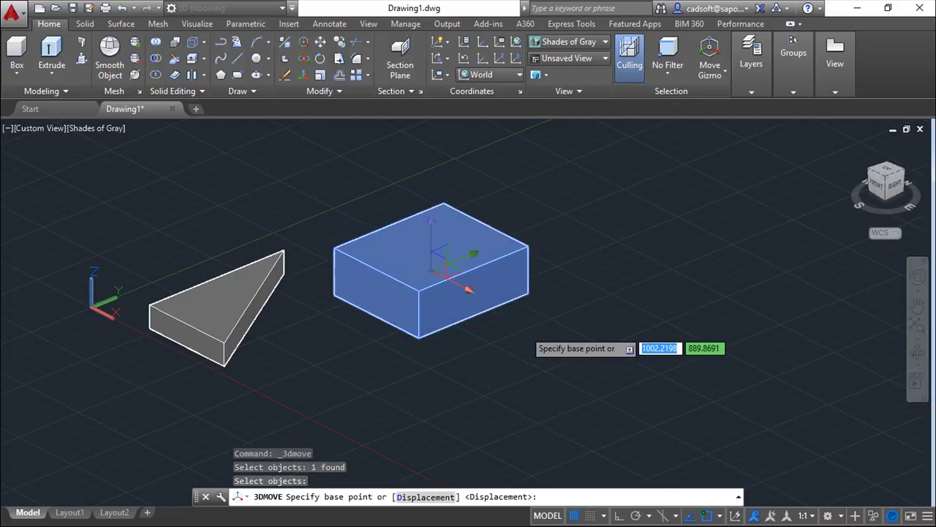
left_click(499, 356)
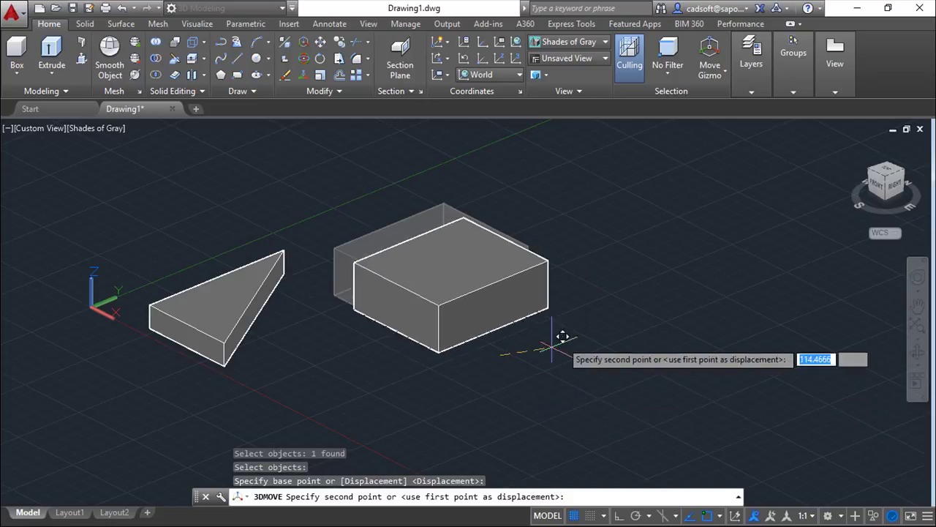
middle_click_drag(519, 364, 544, 307, "shift")
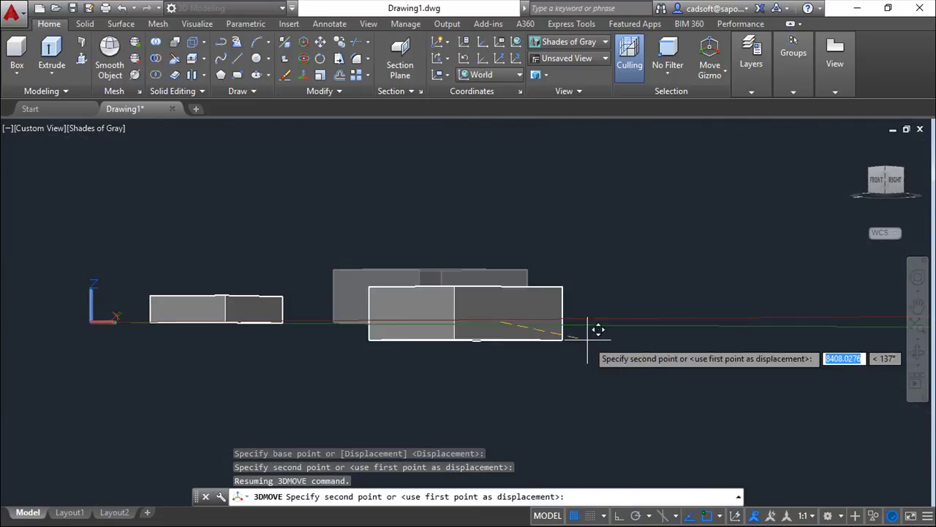
middle_click_drag(606, 317, 578, 390, "shift")
key("Escape")
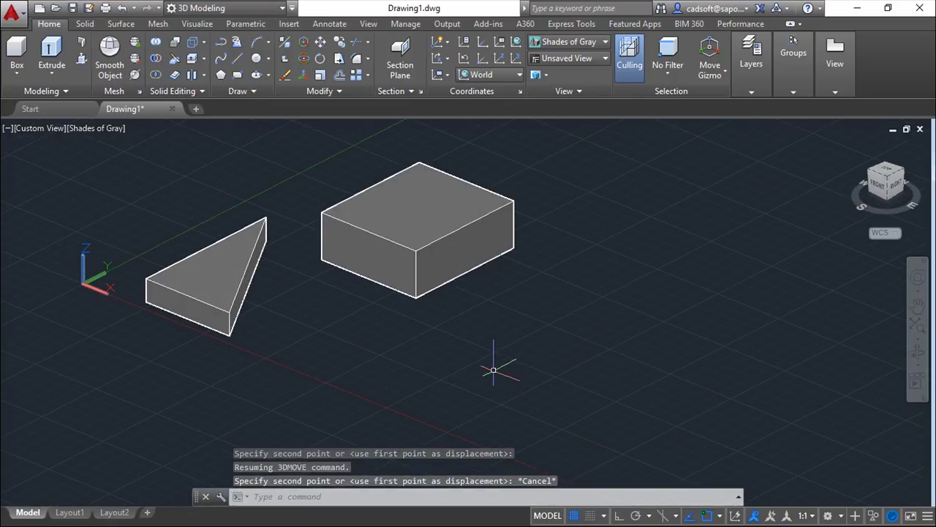
Step: Repeat 3D Move on the box and move it further along the X axis
key("Escape")
key("Return")
left_click(411, 223)
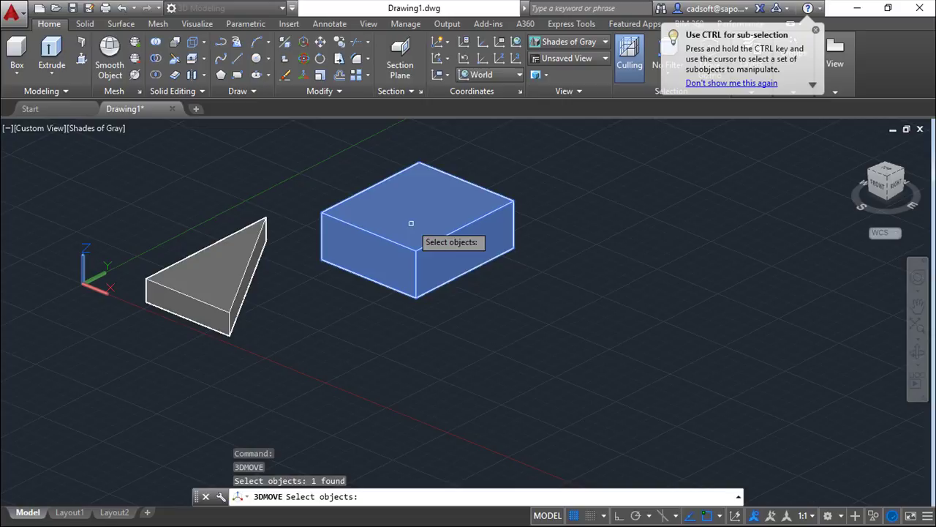
key("Return")
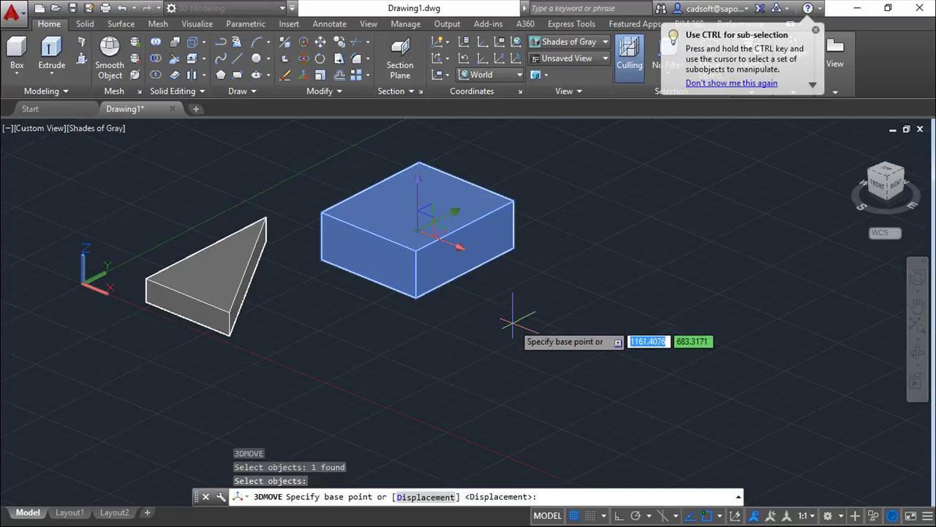
middle_click_drag(501, 328, 488, 366, "shift")
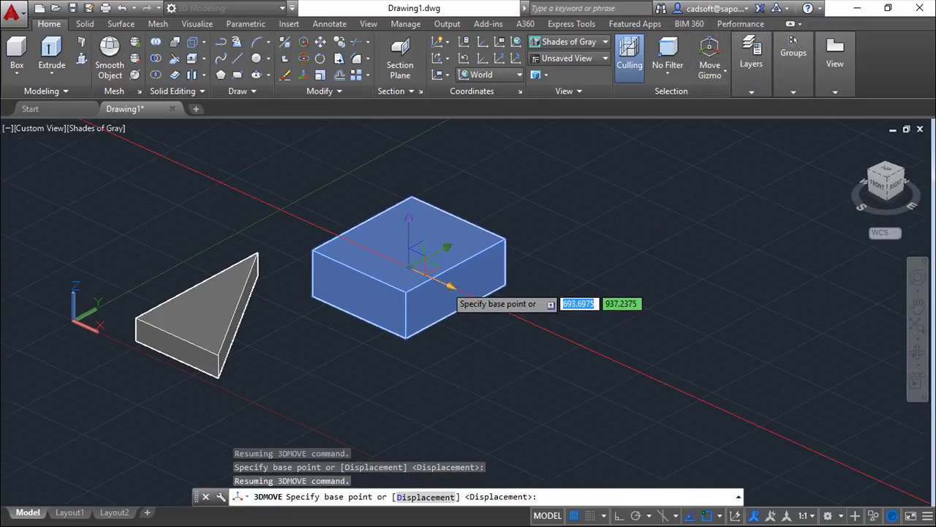
left_click(448, 281)
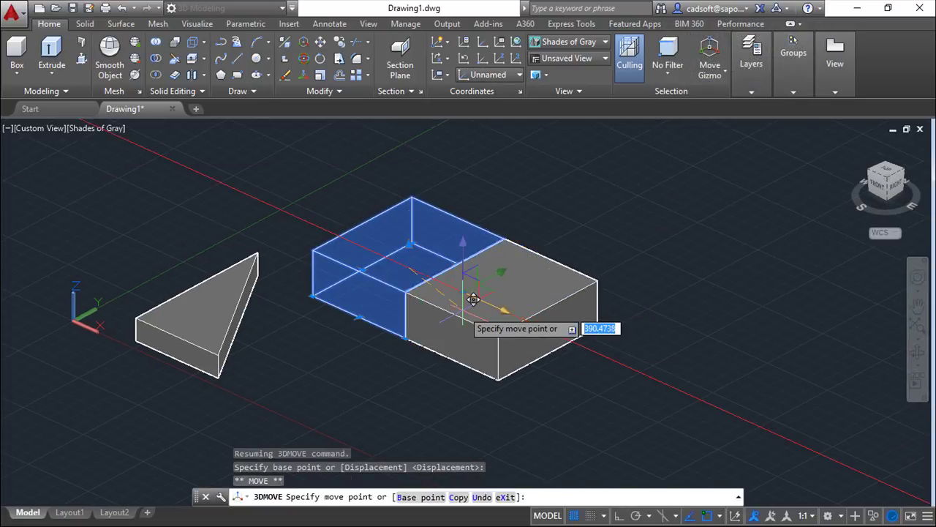
left_click(555, 347)
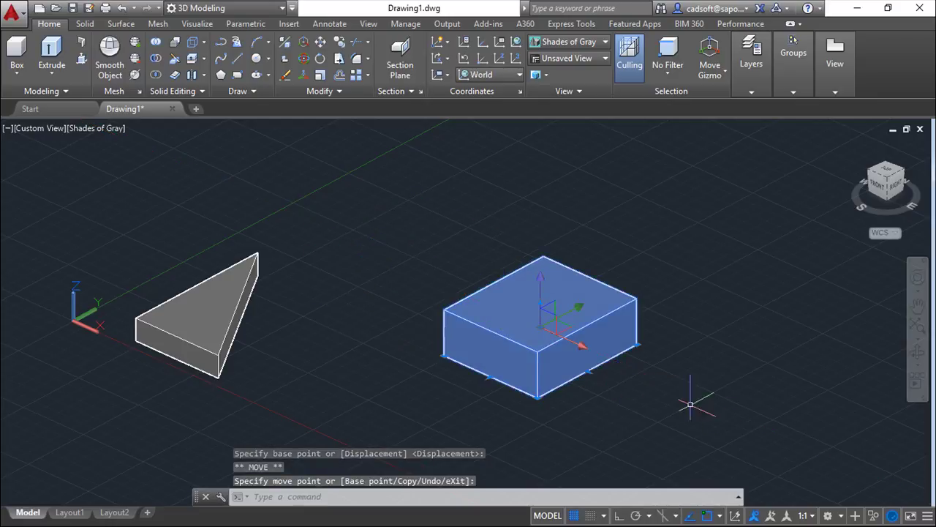
Step: Move the box again within a plane to a new spot, then end the command
left_click(552, 313)
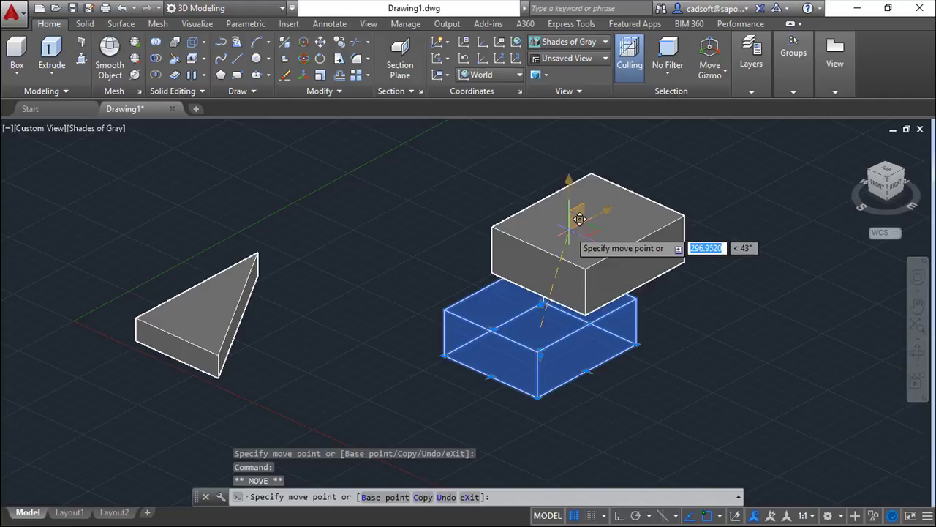
mouse_move(524, 251)
middle_mouse_down("shift")
mouse_move(590, 246)
mouse_move(516, 266)
middle_mouse_up("shift")
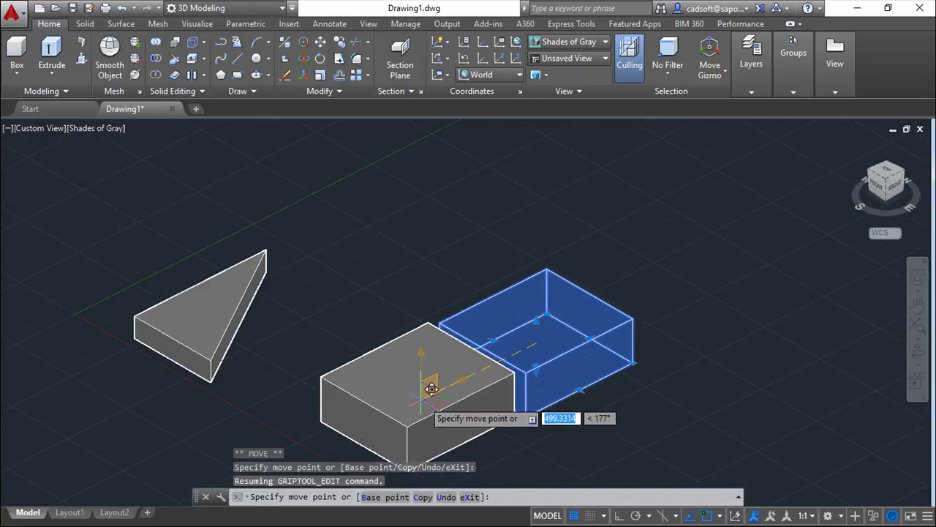
mouse_move(428, 386)
middle_mouse_down("shift")
mouse_move(505, 370)
mouse_move(429, 399)
mouse_move(438, 386)
middle_mouse_up("shift")
left_click(453, 336)
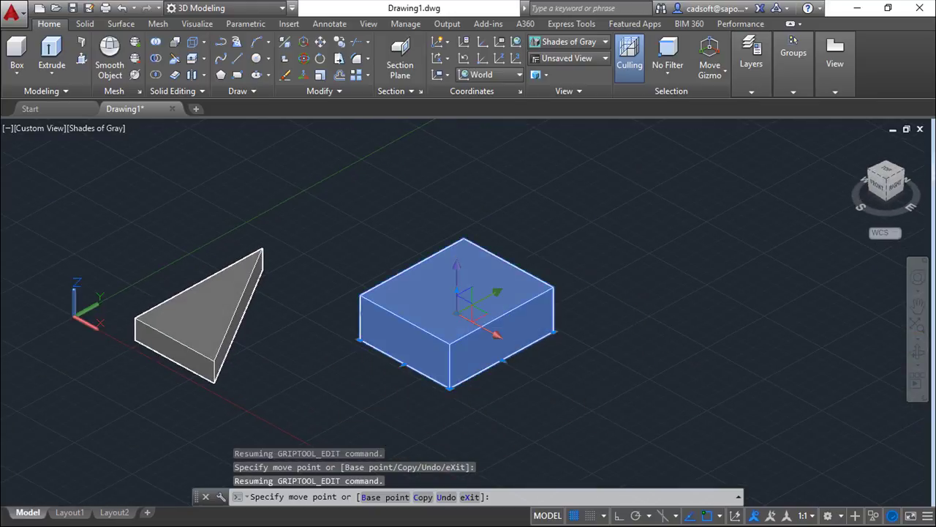
key("Escape")
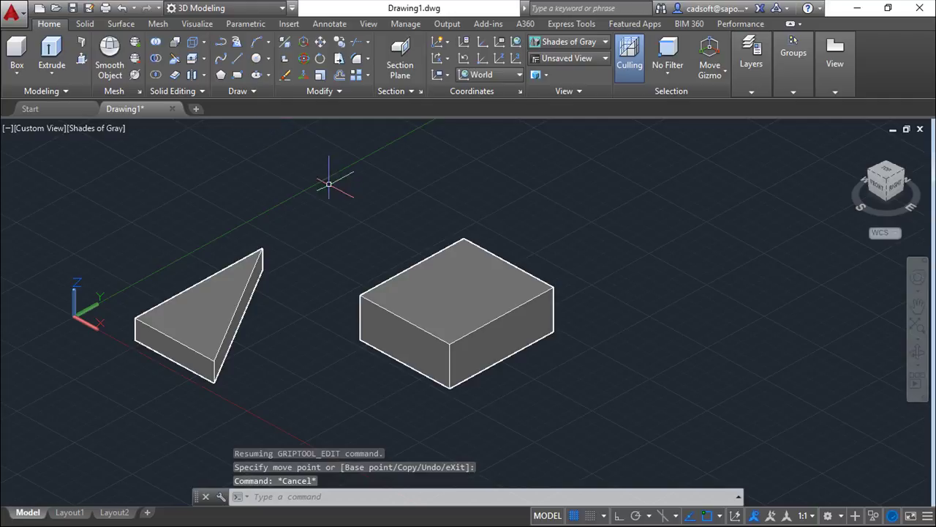
key("Escape")
key("Escape")
middle_click_drag(564, 408, 589, 411, "shift")
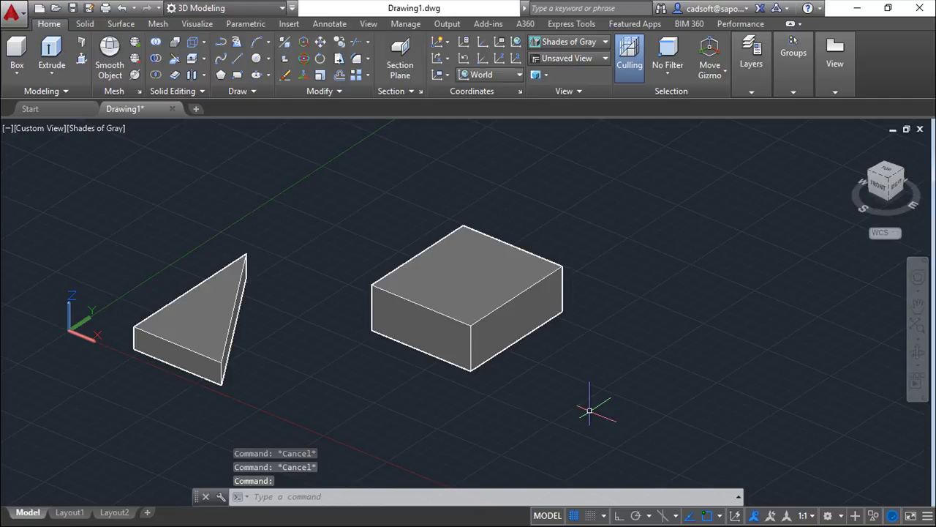
type("3DMOv")
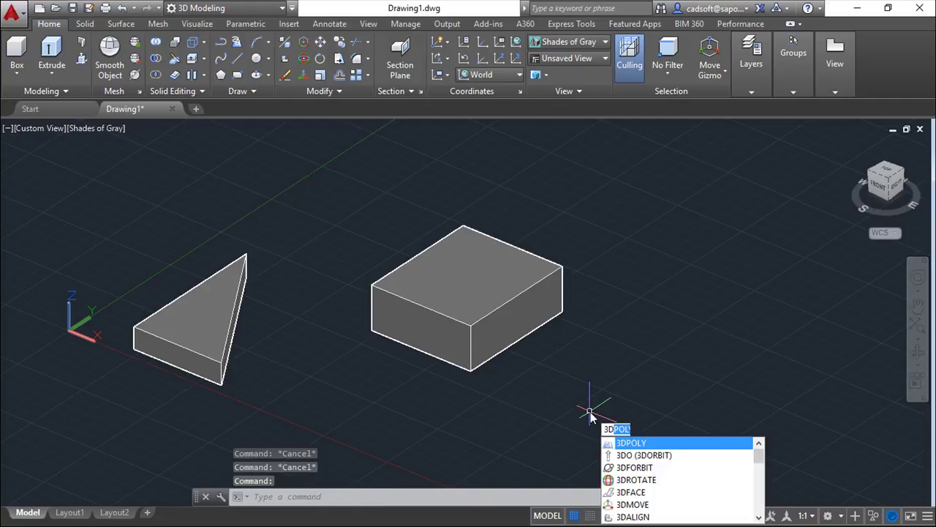
key("Return")
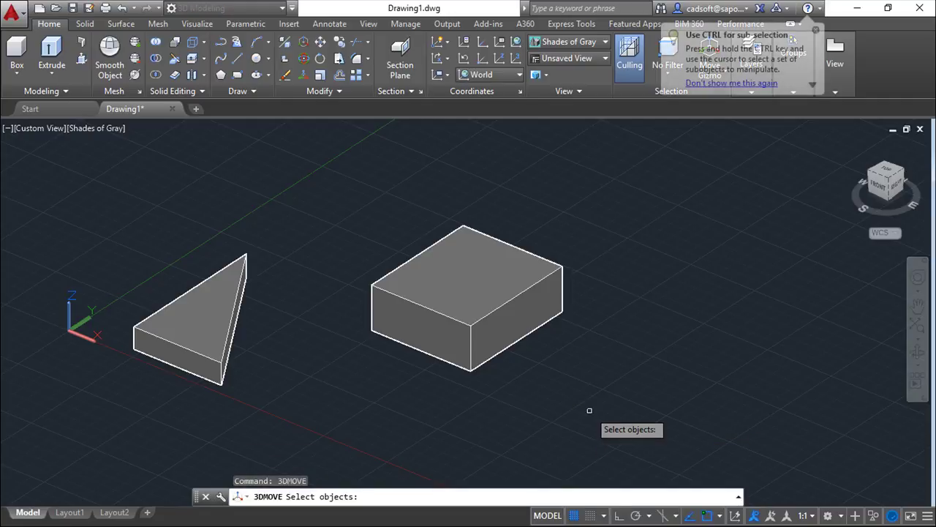
key("Escape")
key("Escape")
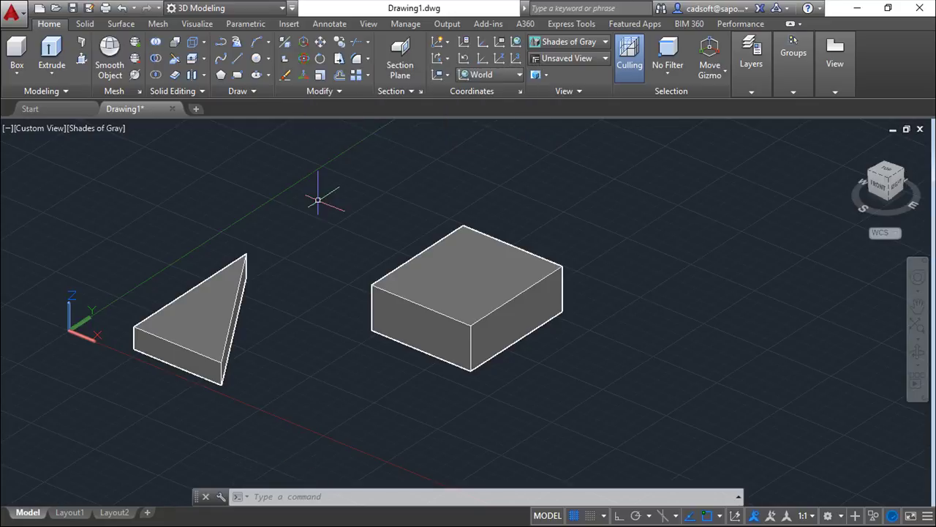
type("DROTATE")
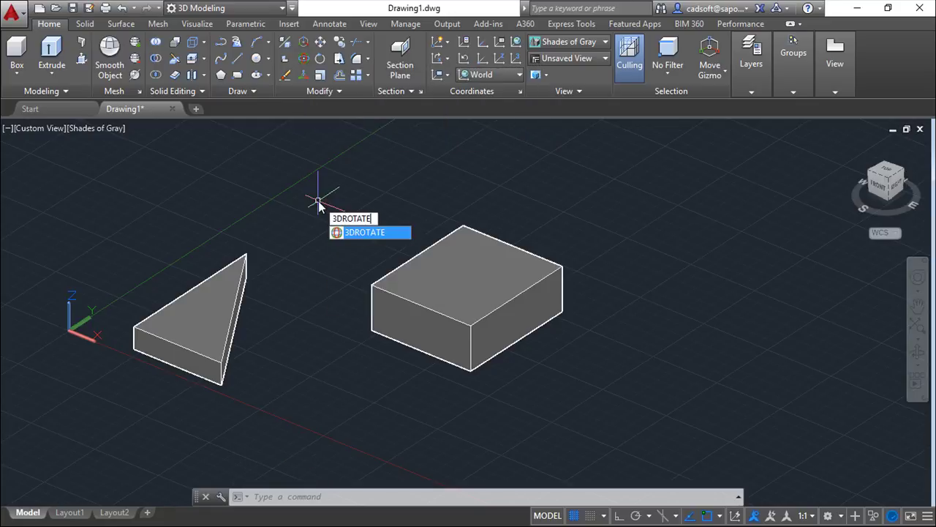
key("Return")
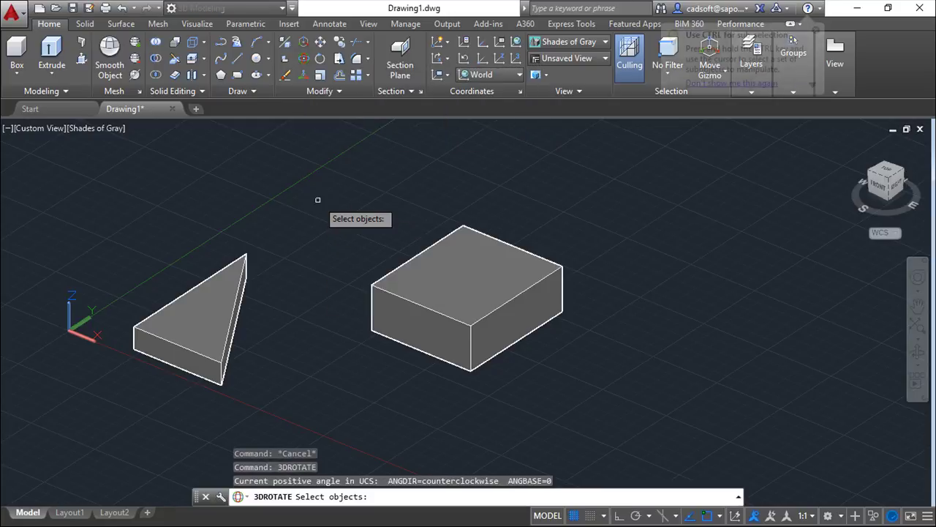
left_click(473, 294)
key("Return")
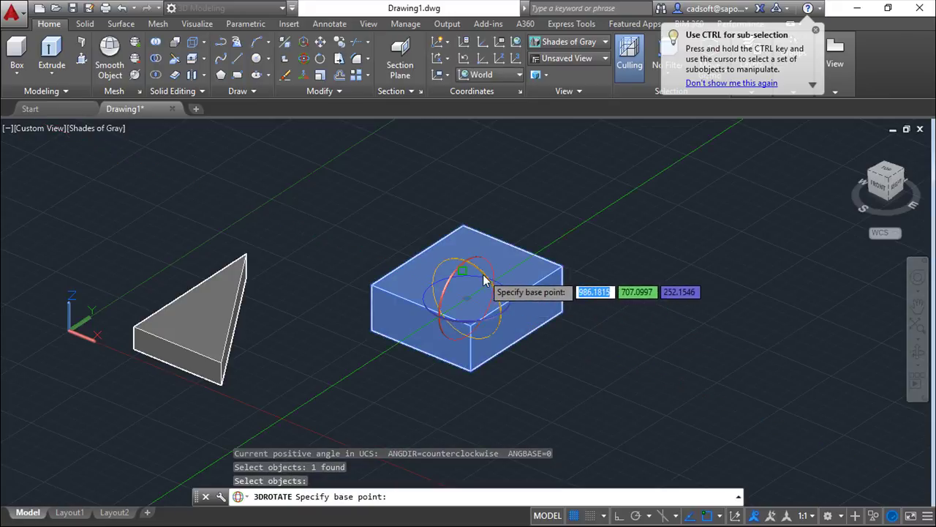
left_click(493, 340)
left_click(496, 318)
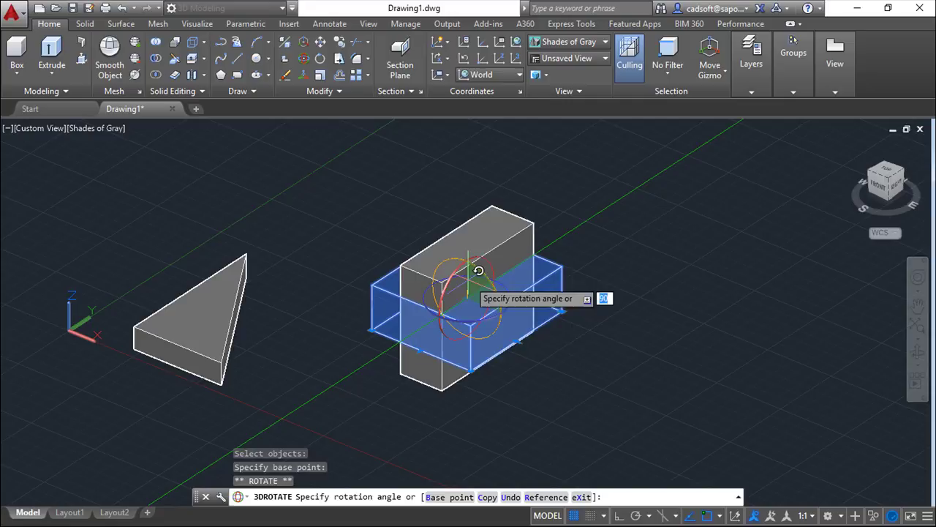
key("Escape")
key("Escape")
key("Escape")
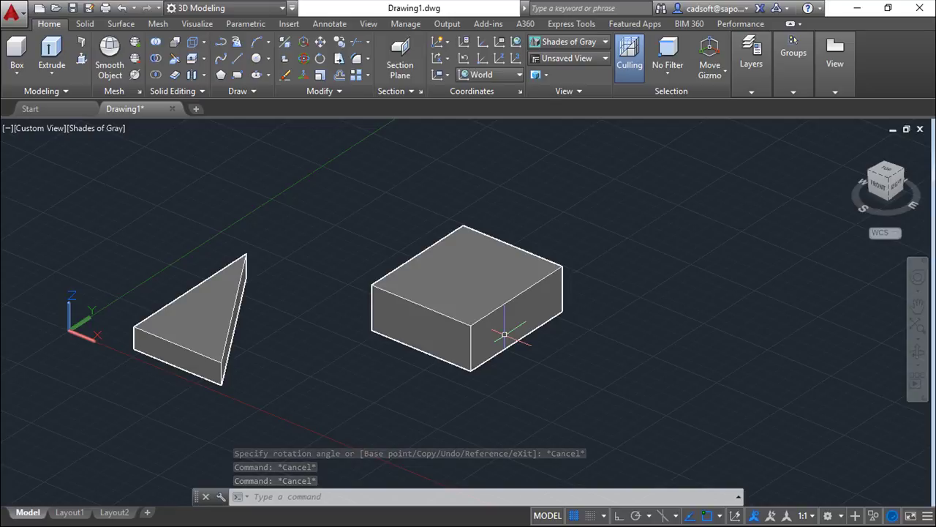
Step: Start 3DALIGN with the wedge selected as the object to align
middle_click_drag(370, 407, 350, 391, "shift")
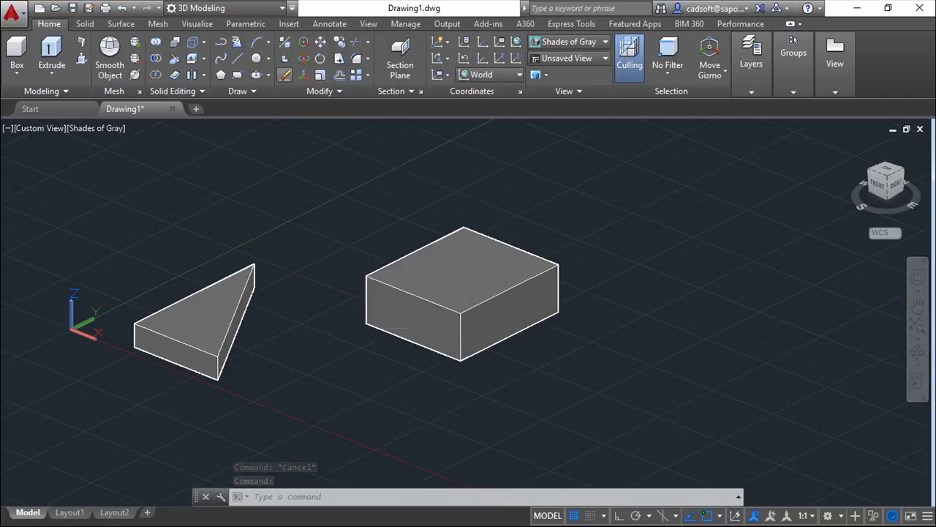
key("Escape")
type("3da")
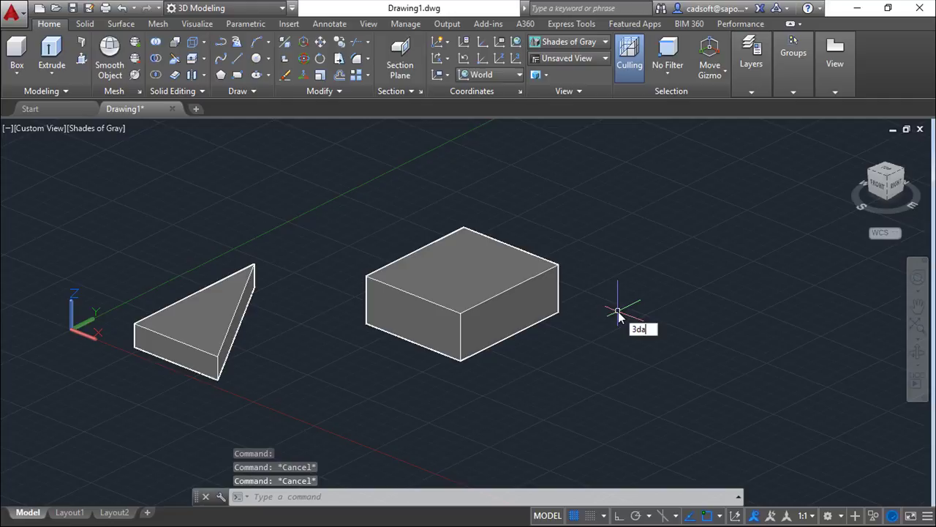
type("lign")
key("Return")
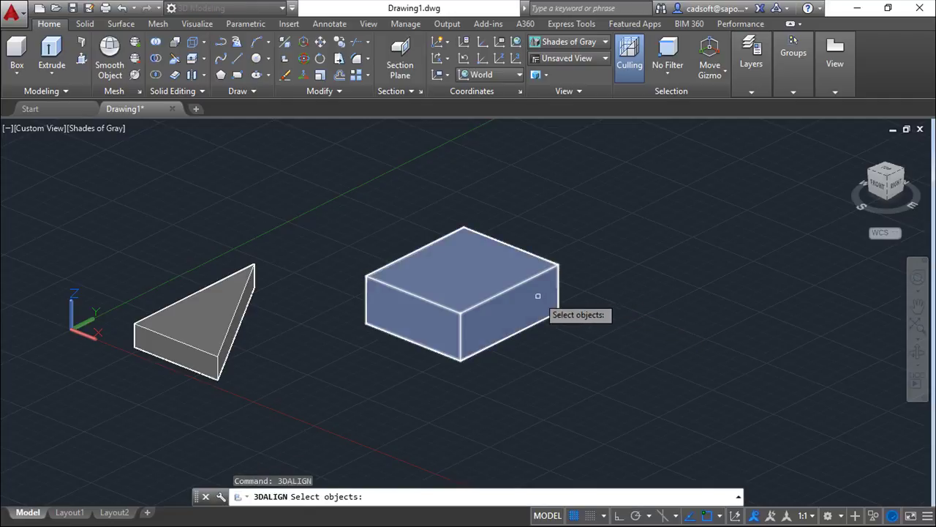
left_click(218, 302)
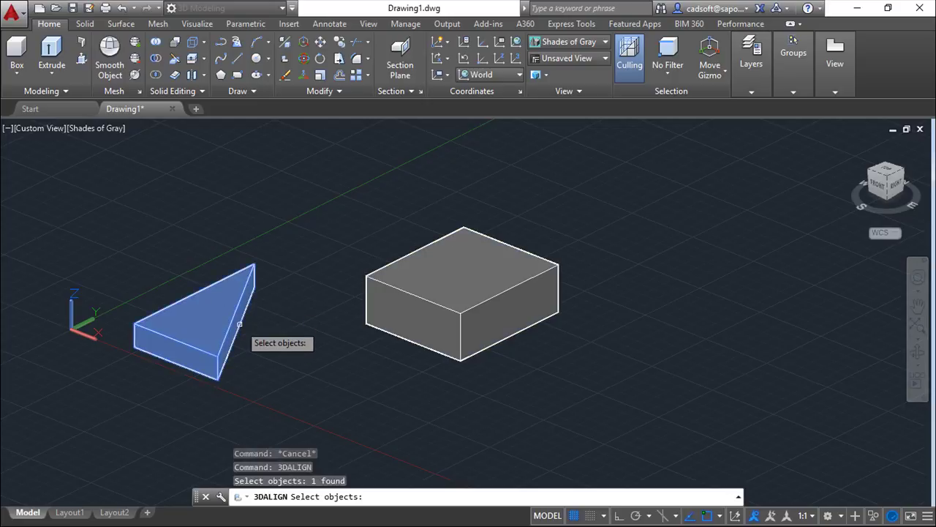
key("Return")
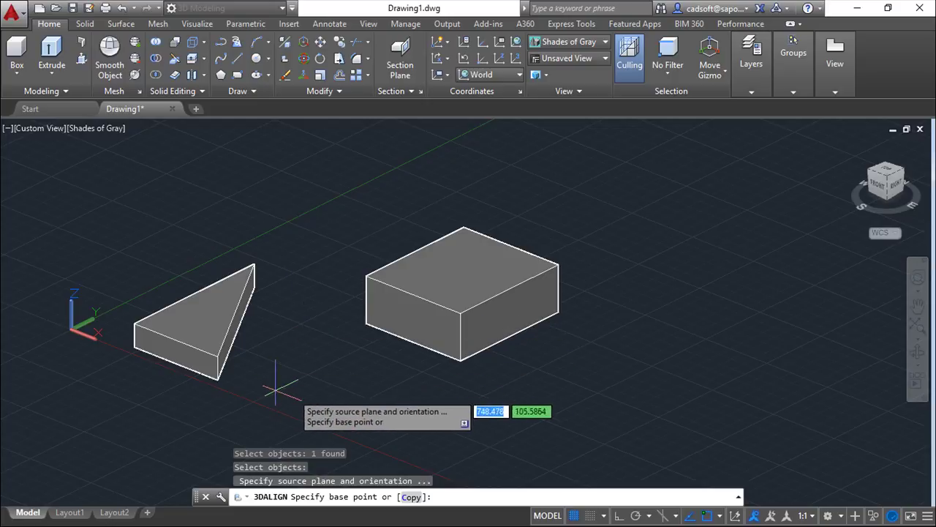
Step: Align three wedge vertices to the box's top corner and top edge
left_click(253, 264)
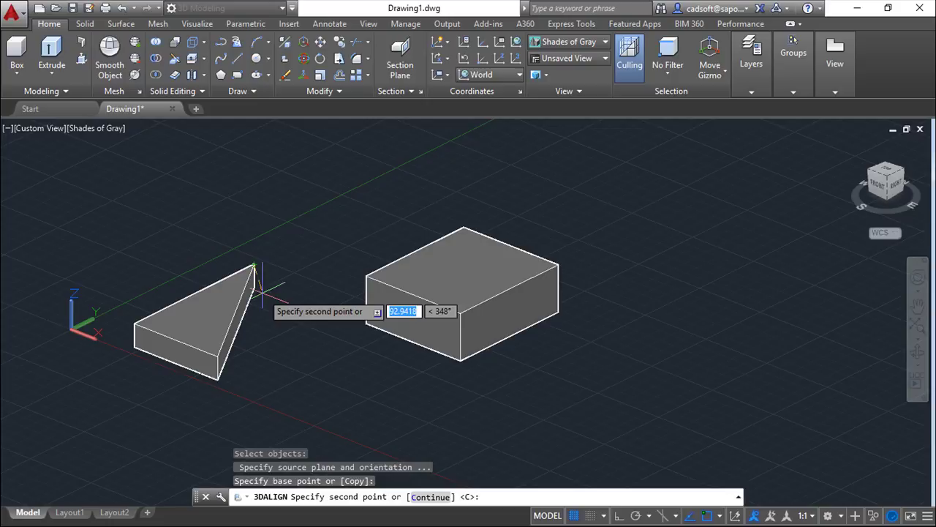
left_click(253, 288)
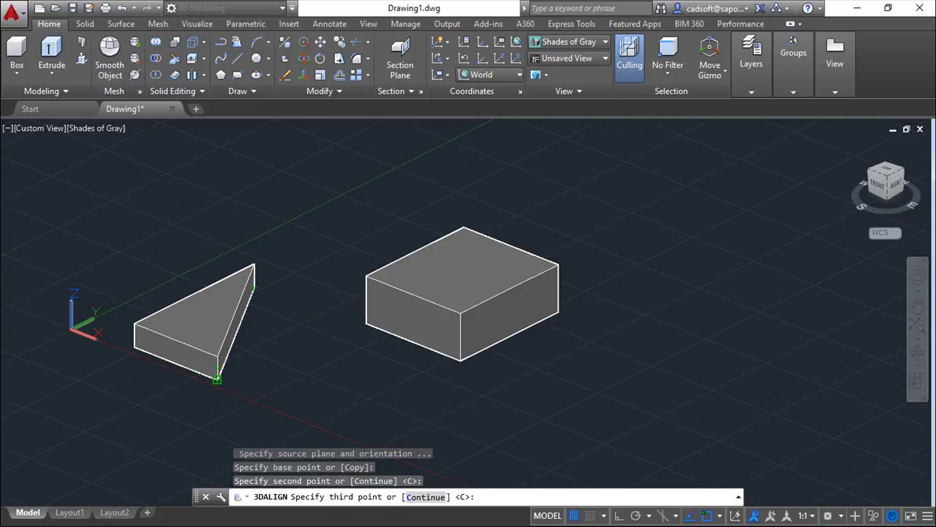
left_click(217, 380)
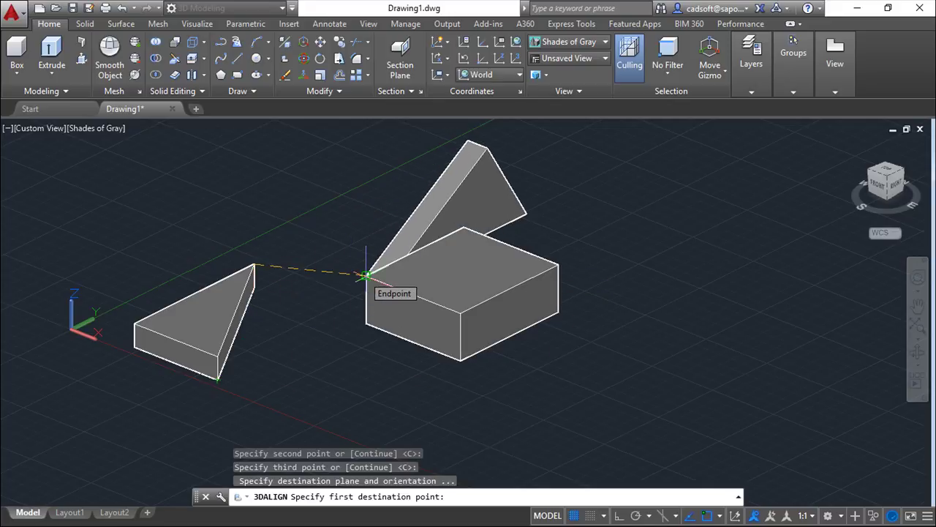
left_click(365, 275)
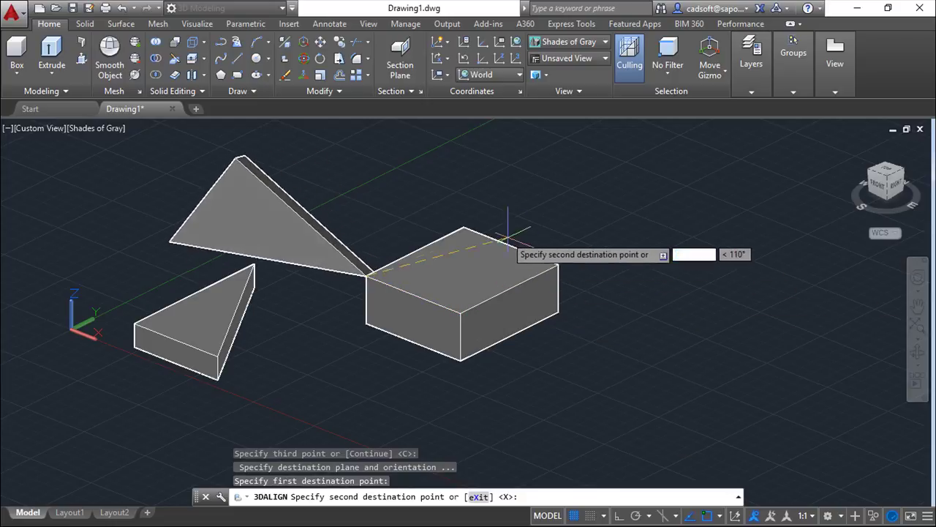
left_click(463, 228)
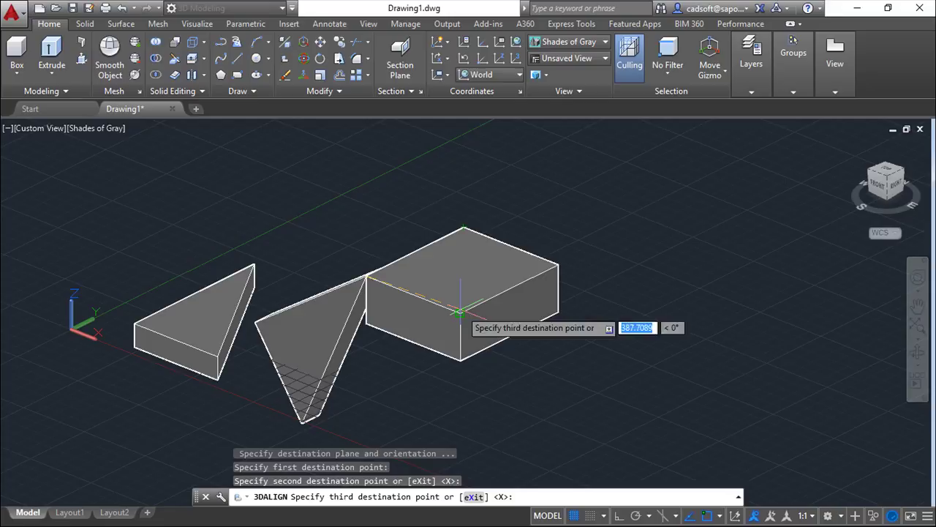
key("Return")
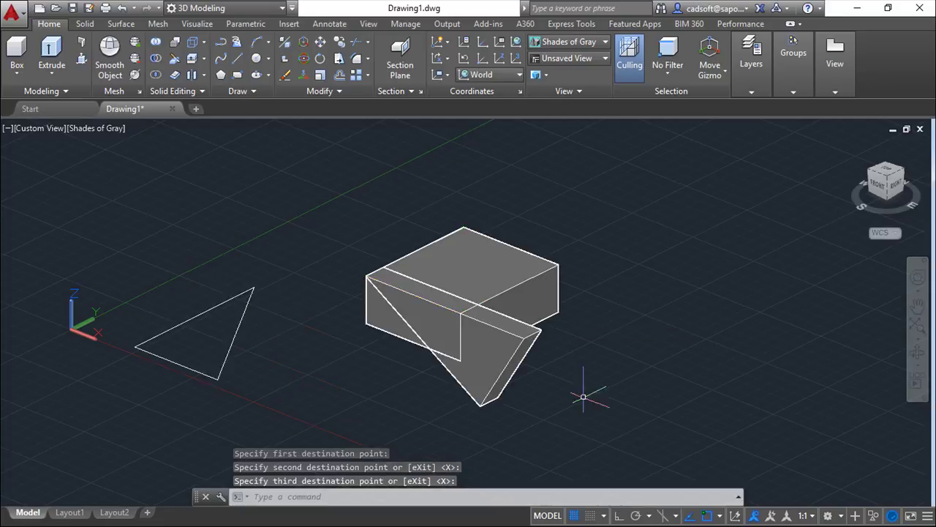
Step: Undo the alignment so the wedge returns beside the box
middle_click_drag(581, 387, 717, 392)
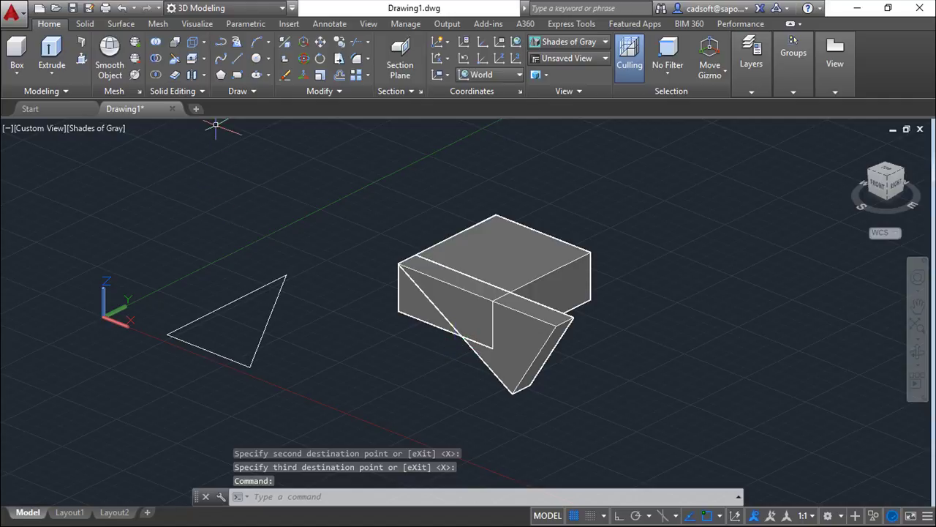
left_click(122, 9)
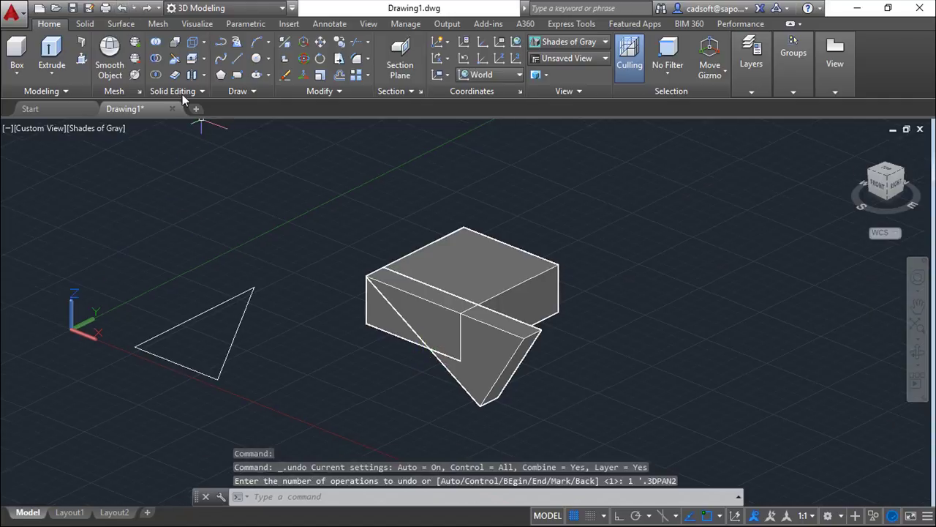
left_click(121, 8)
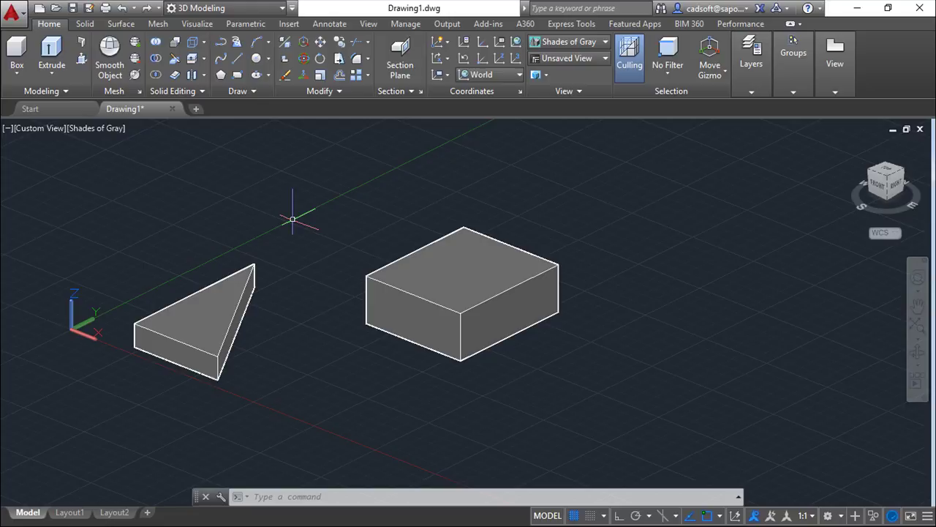
Step: Start 3D Mirror with the box selected as the object to mirror
left_click(286, 43)
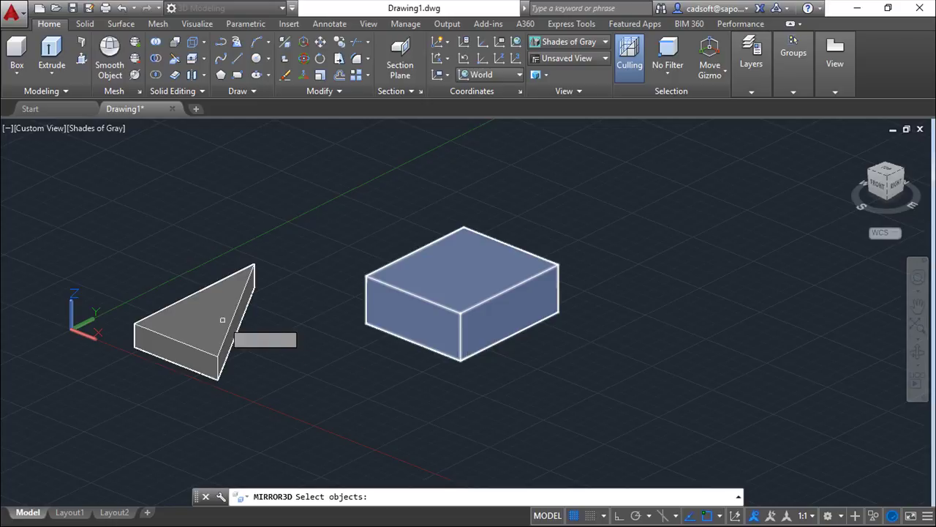
left_click(420, 308)
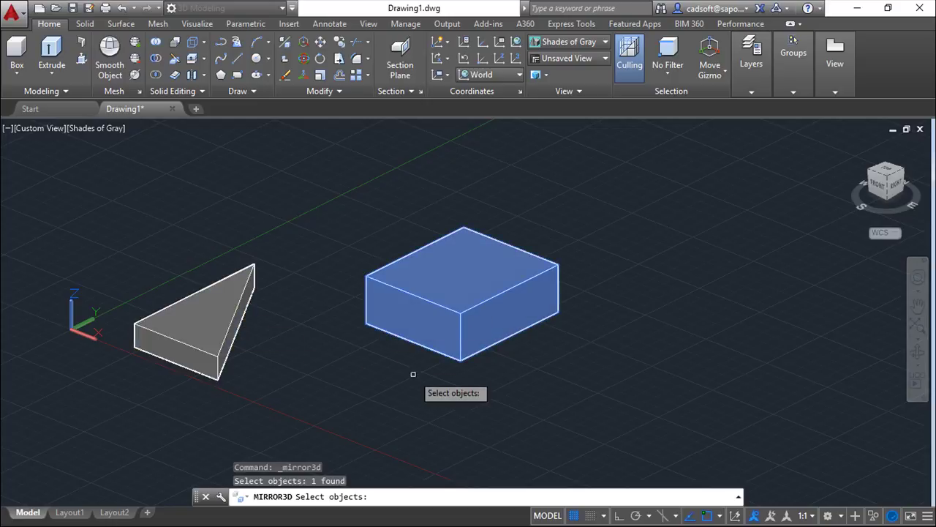
key("Return")
middle_click_drag(403, 378, 459, 348, "shift")
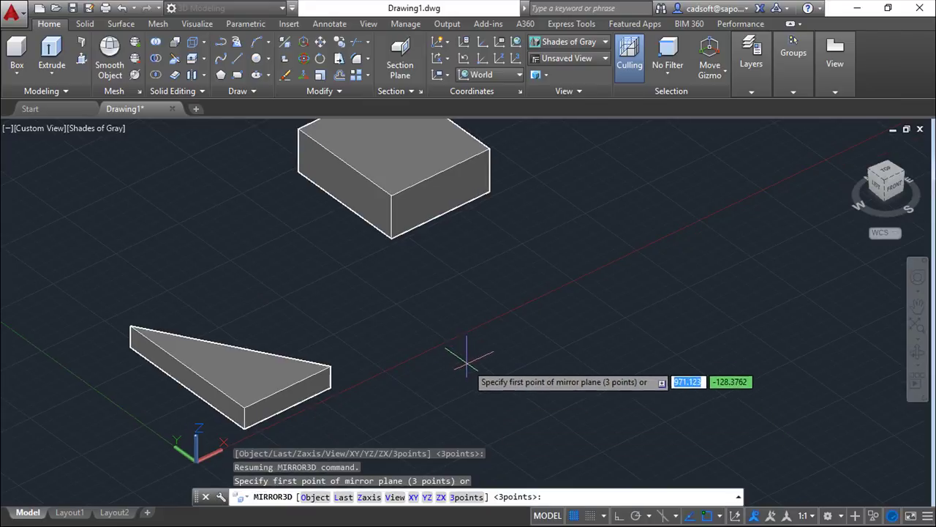
Step: Mirror the box across a plane through three wedge vertices, keeping the original
left_click(466, 497)
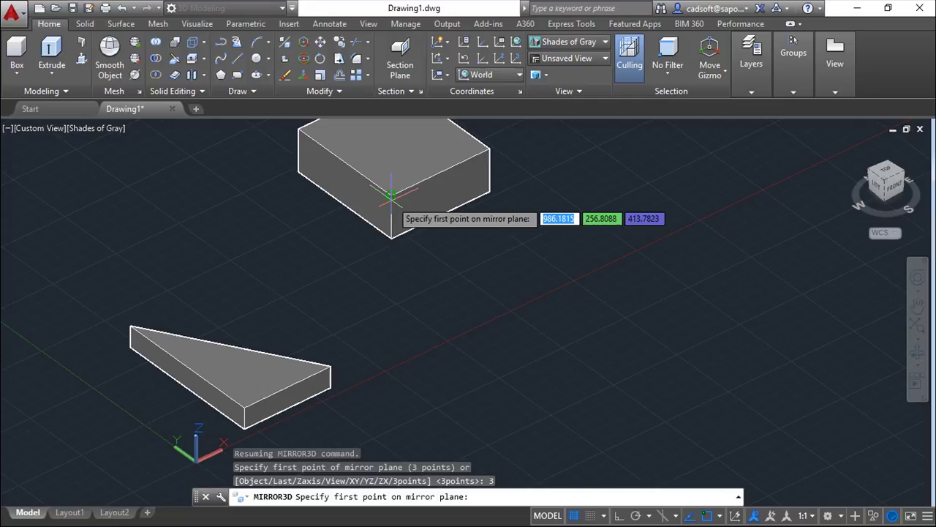
middle_click_drag(536, 281, 265, 359, "shift")
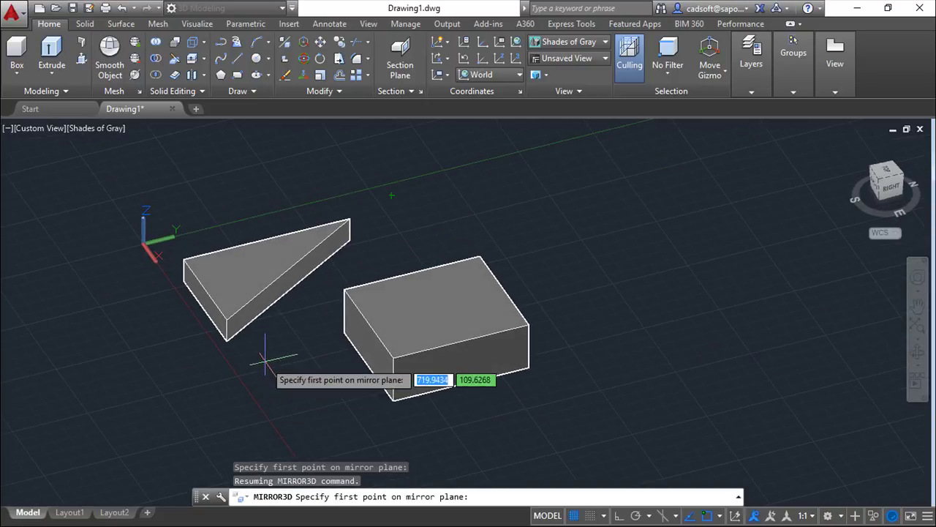
left_click(227, 333)
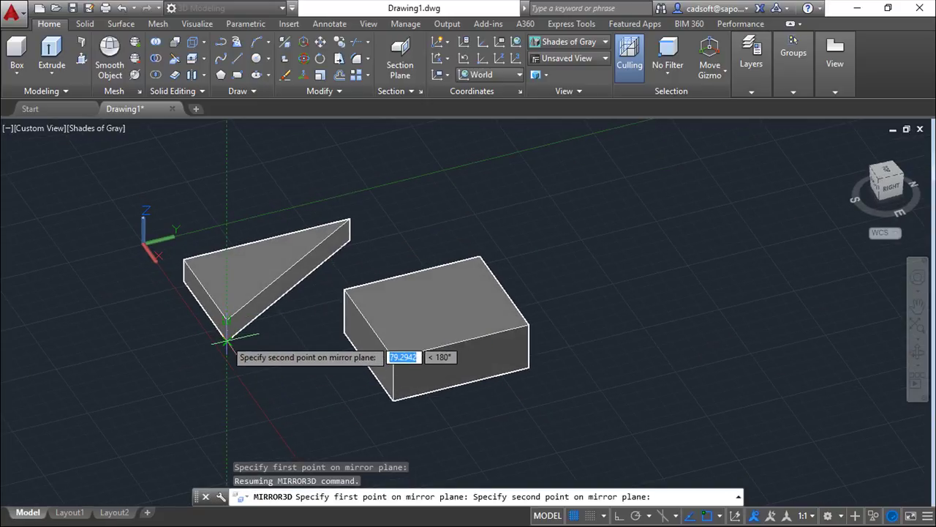
left_click(226, 339)
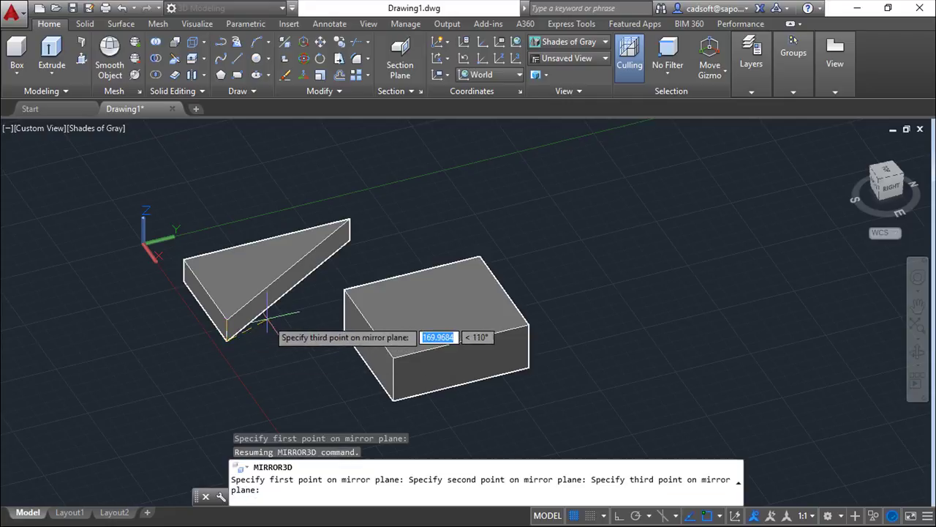
left_click(351, 240)
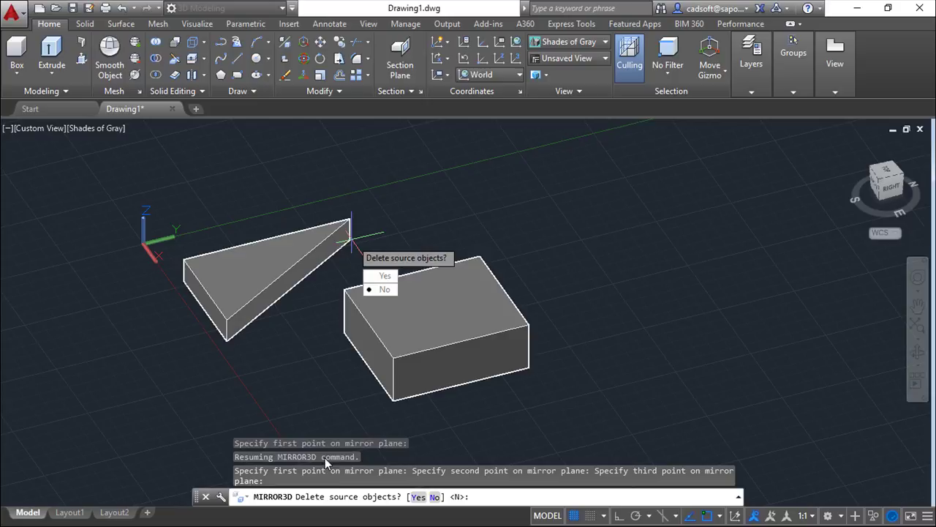
left_click(435, 496)
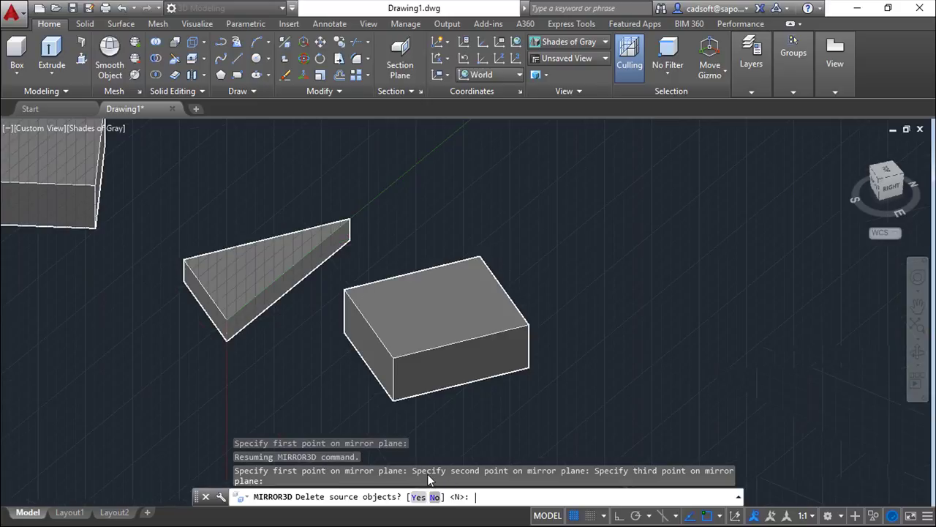
scroll(251, 338, "up", 3)
scroll(251, 339, "down", 4)
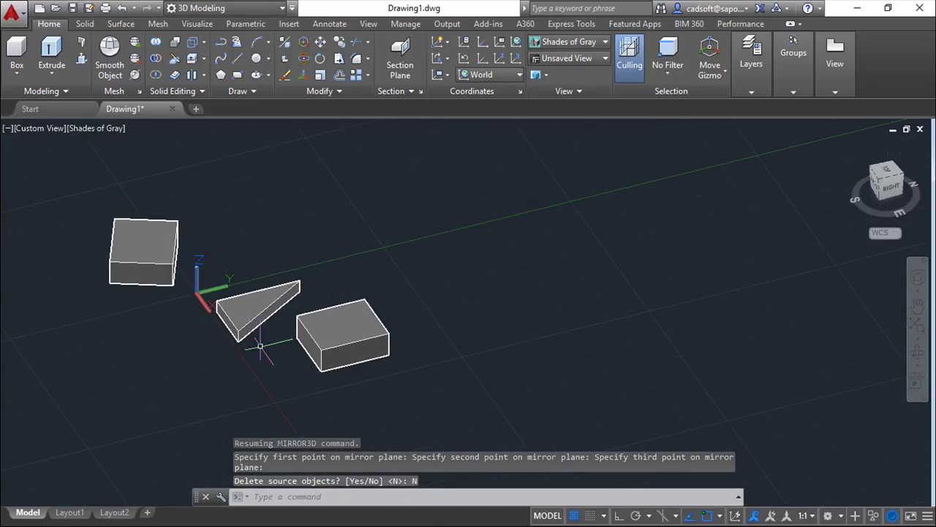
Step: Orbit and pan back to an isometric view of the box, wedge and mirrored copy
middle_click_drag(257, 344, 305, 338, "shift")
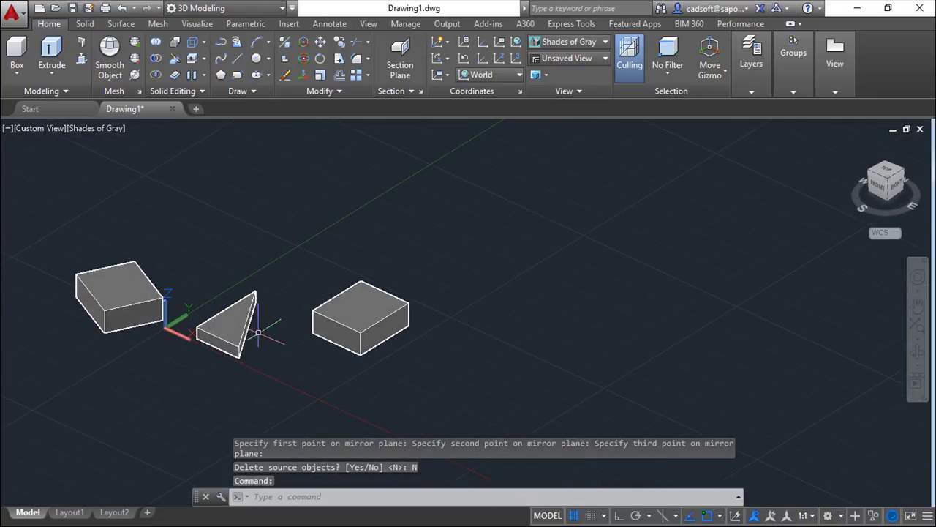
left_click(241, 322)
middle_click_drag(483, 363, 454, 369, "shift")
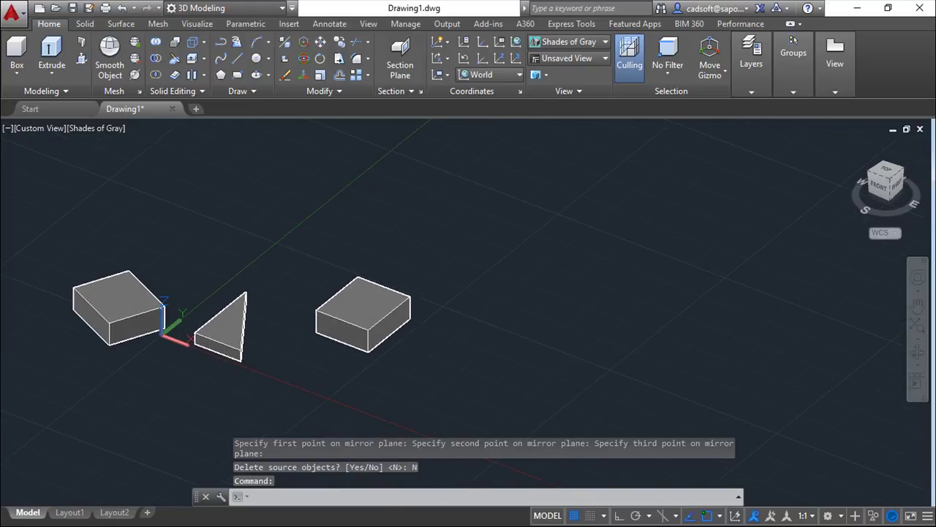
middle_click_drag(387, 356, 518, 355)
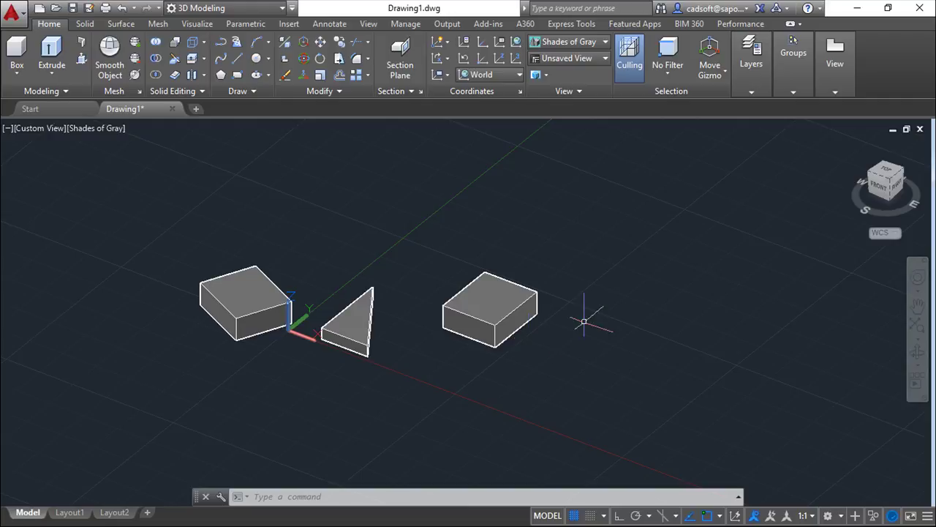
Step: Zoom in and pan so the box, wedge and mirrored box all show large
scroll(504, 333, "up", 3)
middle_click_drag(338, 374, 554, 388)
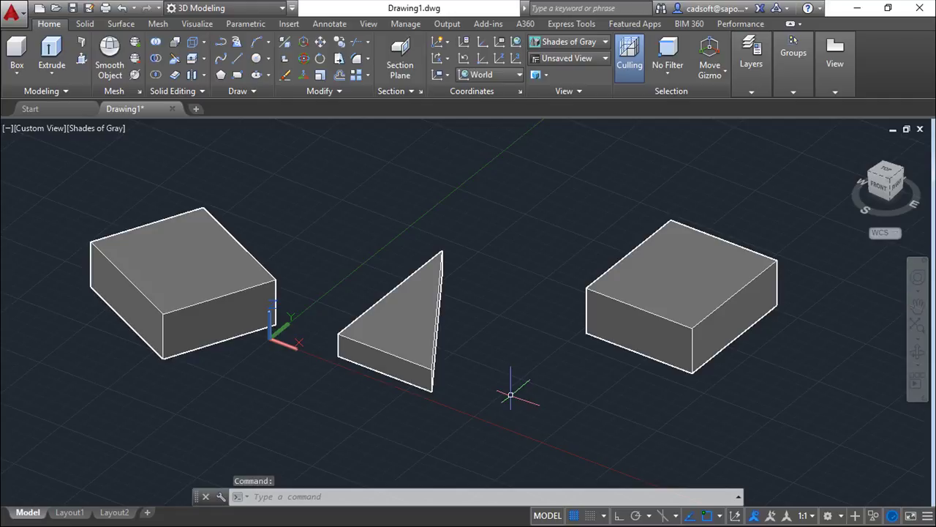